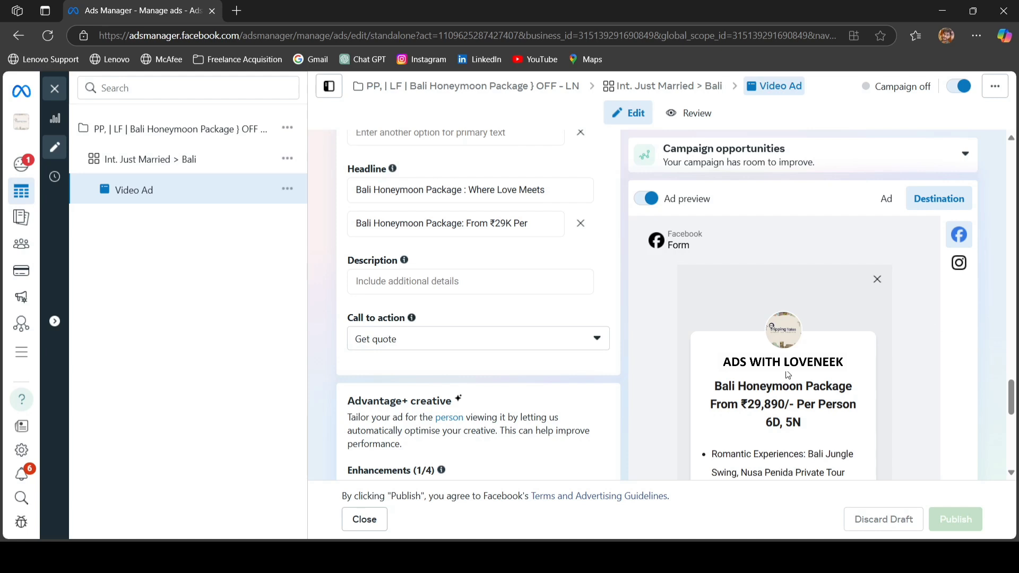
- Examine the package name, per-person price and trip duration in the form preview's introduction, comparing the price with the second headline option
scroll(787, 374, down, 1)
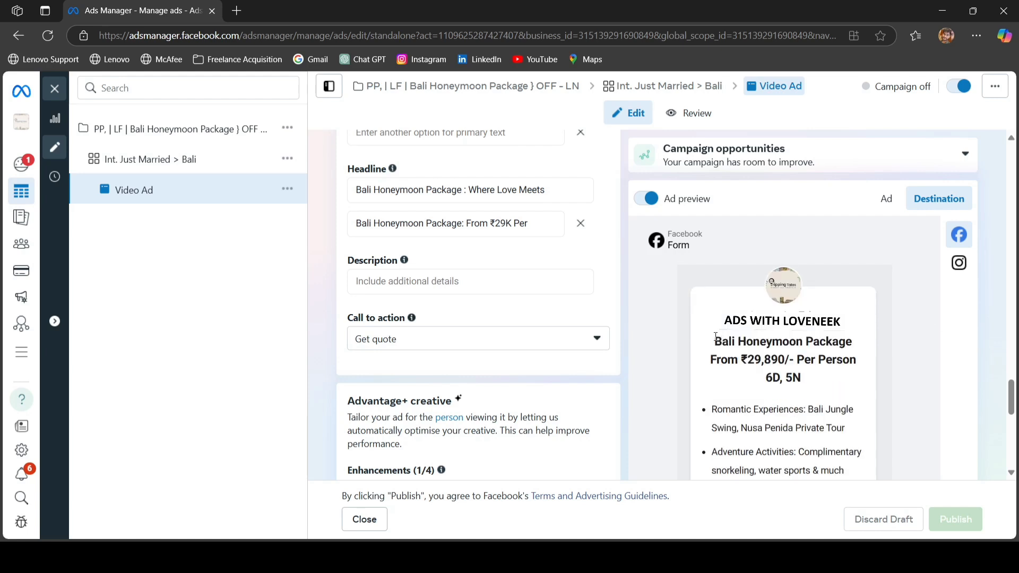
drag(715, 338, 858, 347)
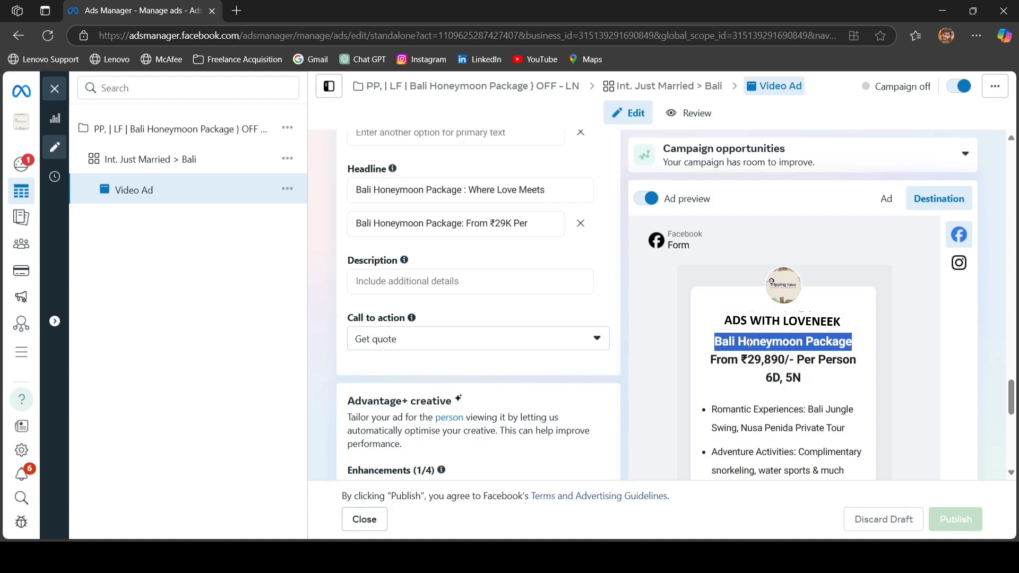
drag(710, 361, 911, 365)
drag(710, 361, 856, 361)
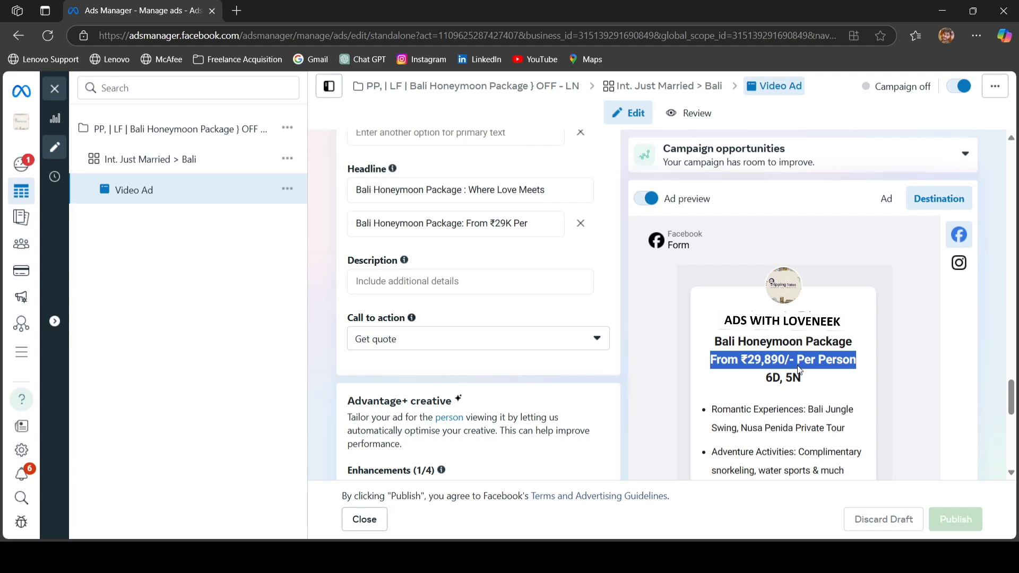
triple_click(483, 223)
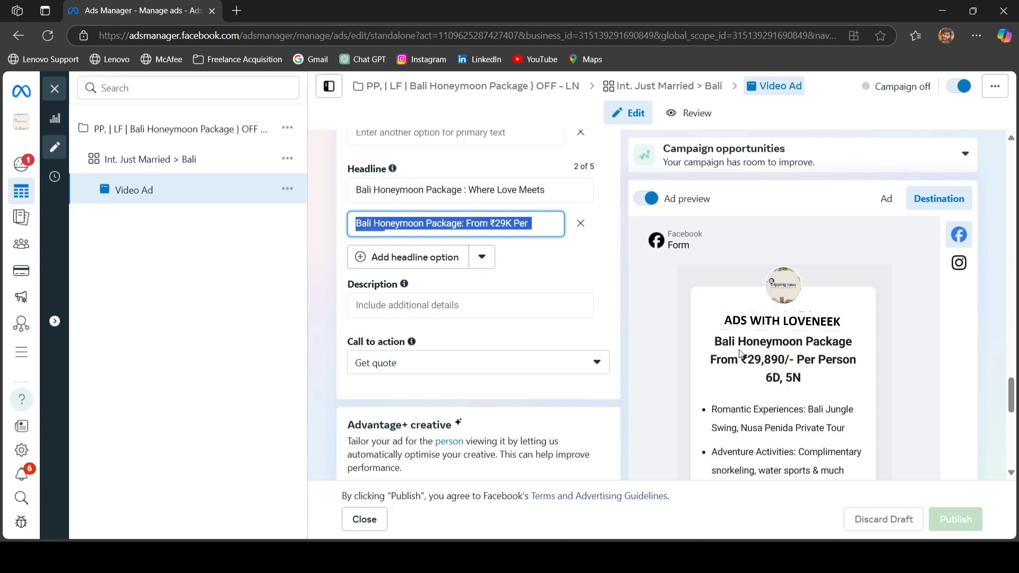
drag(711, 360, 854, 362)
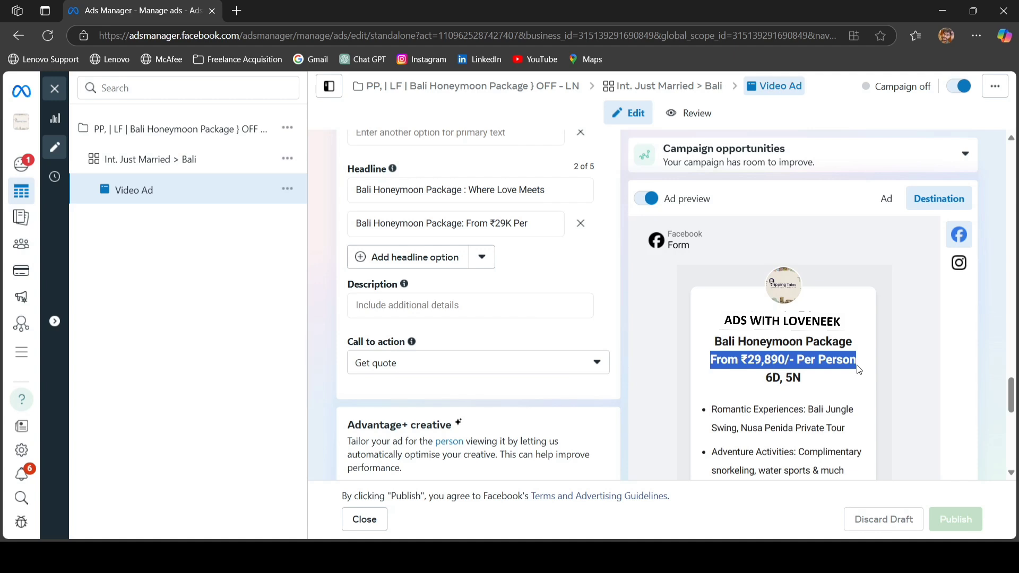
click(718, 363)
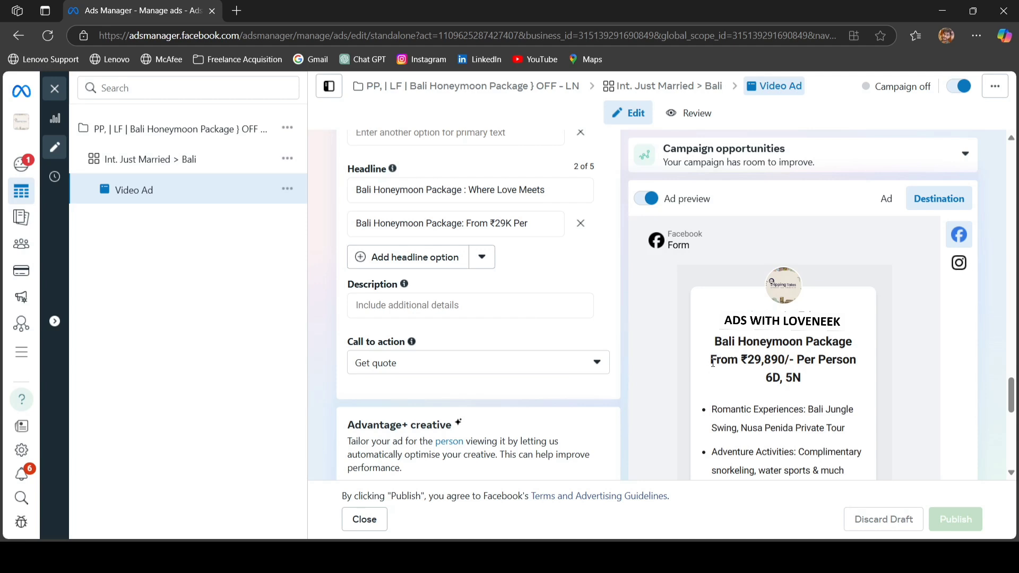
drag(712, 363, 838, 368)
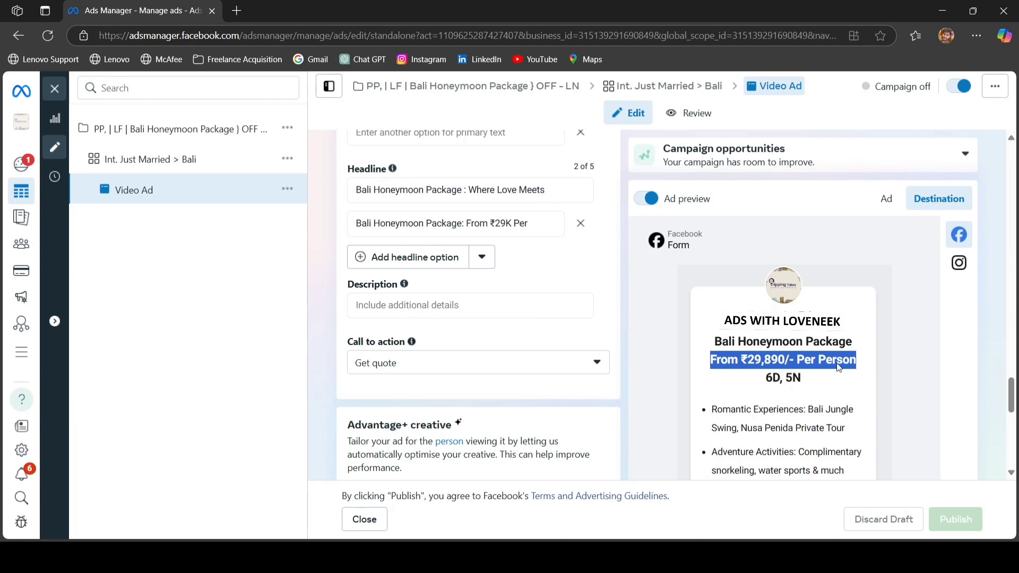
drag(764, 378, 802, 377)
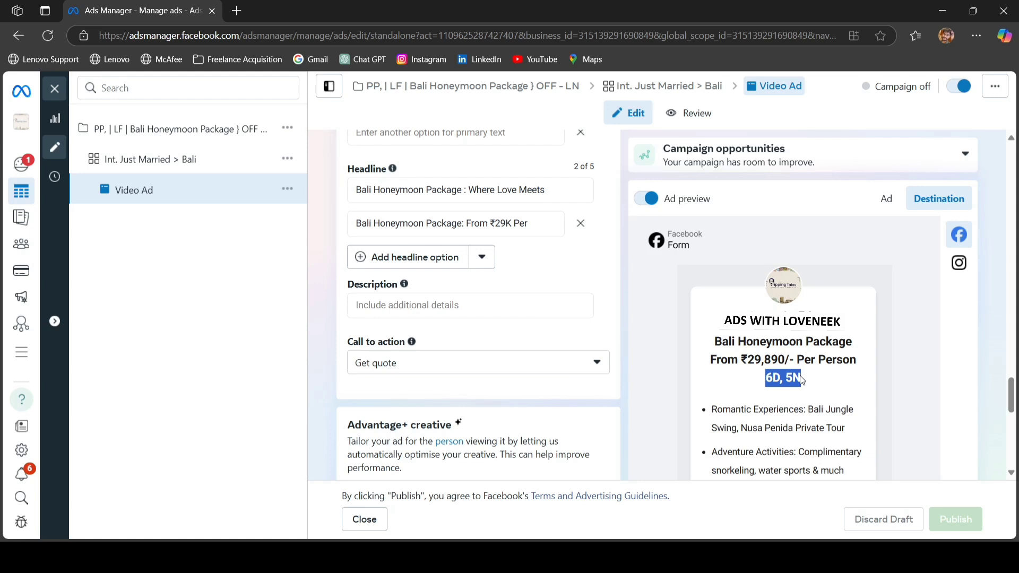
- Read the Romantic Experiences and Adventure Activities bullet points in the form preview's introduction
scroll(754, 366, down, 2)
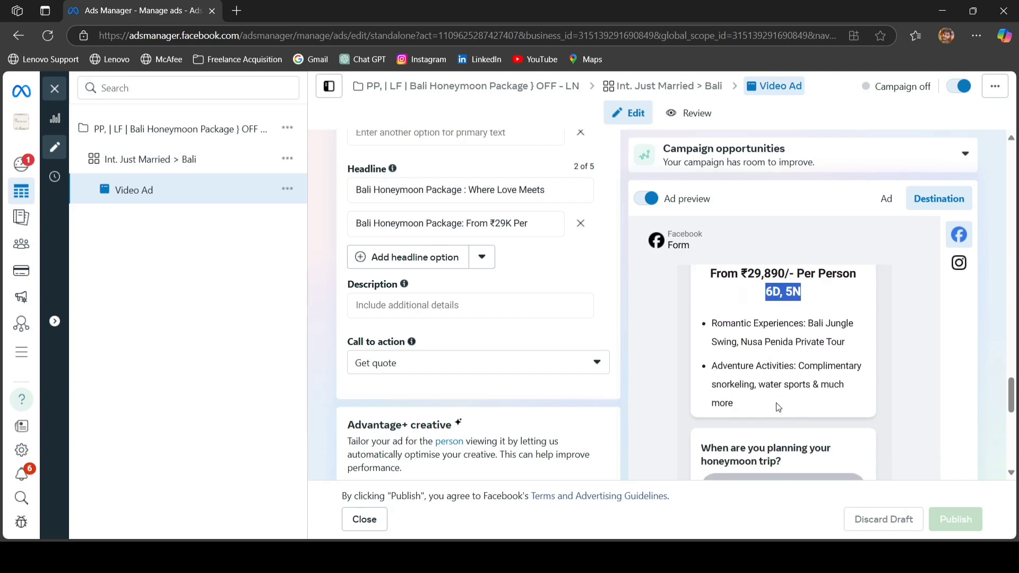
drag(708, 325, 761, 413)
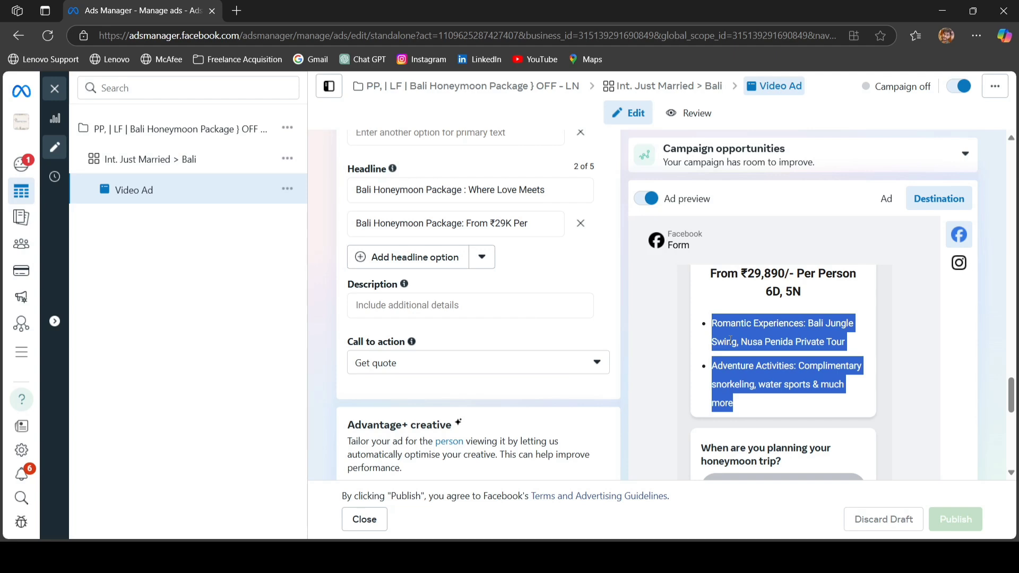
click(751, 321)
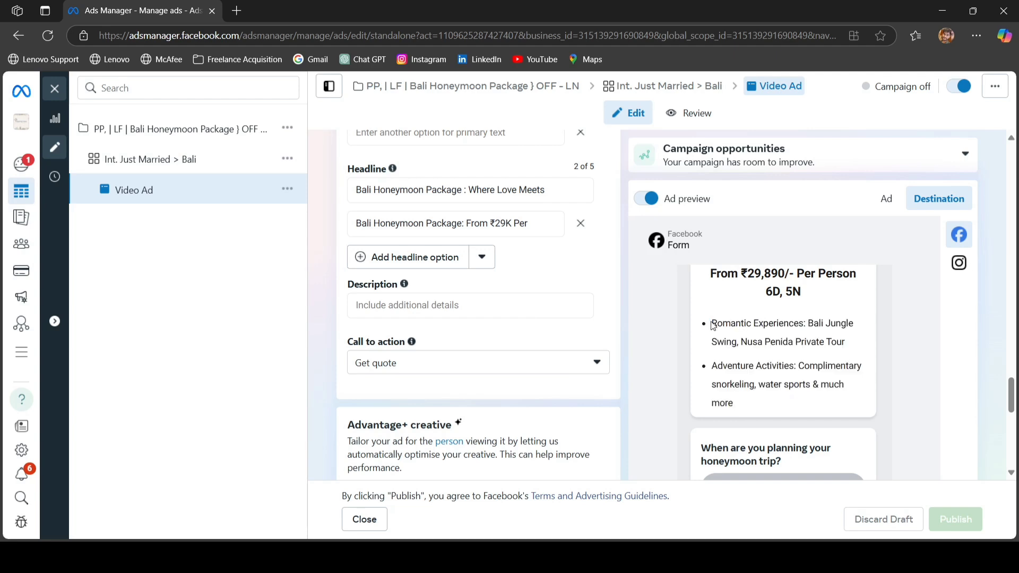
drag(713, 322, 863, 348)
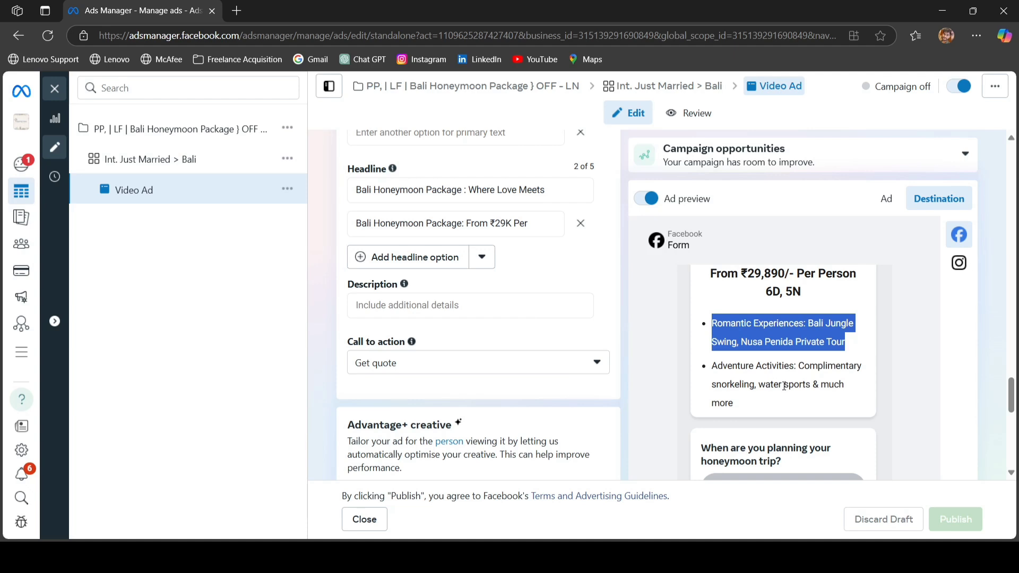
- Examine the form preview's question about when the honeymoon trip is planned, including all its answer options
scroll(784, 385, down, 2)
triple_click(790, 383)
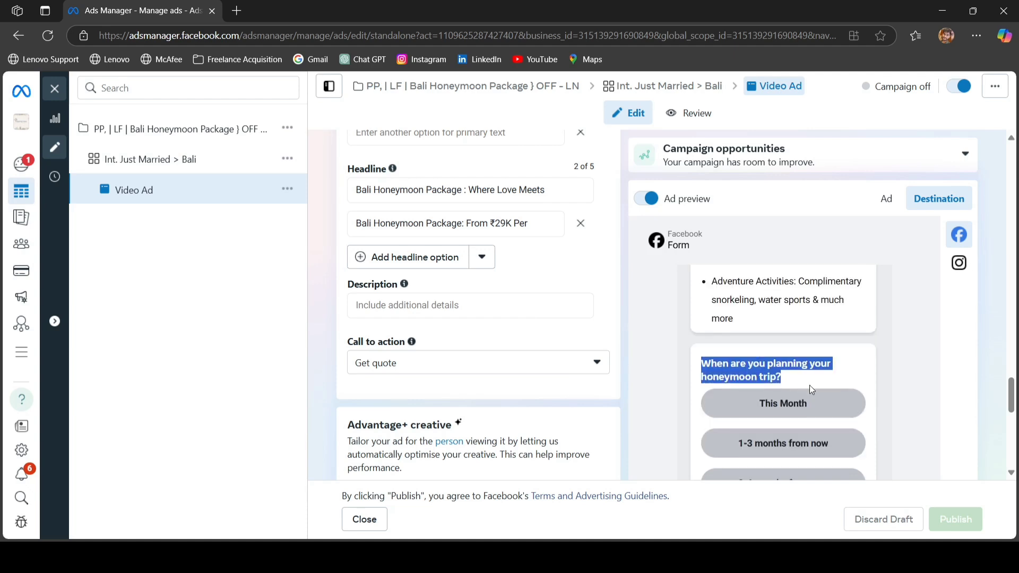
scroll(811, 388, down, 1)
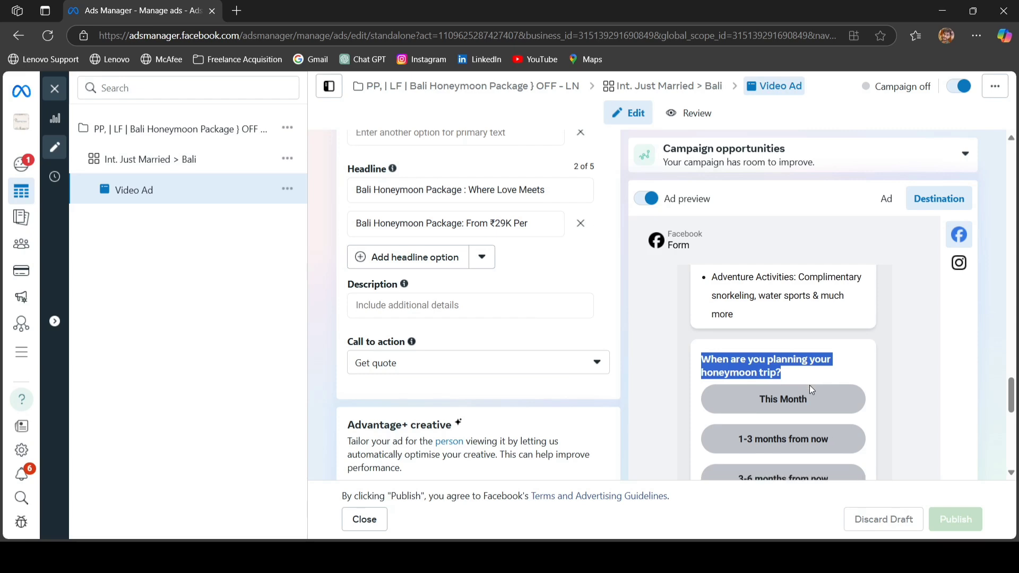
scroll(886, 425, down, 2)
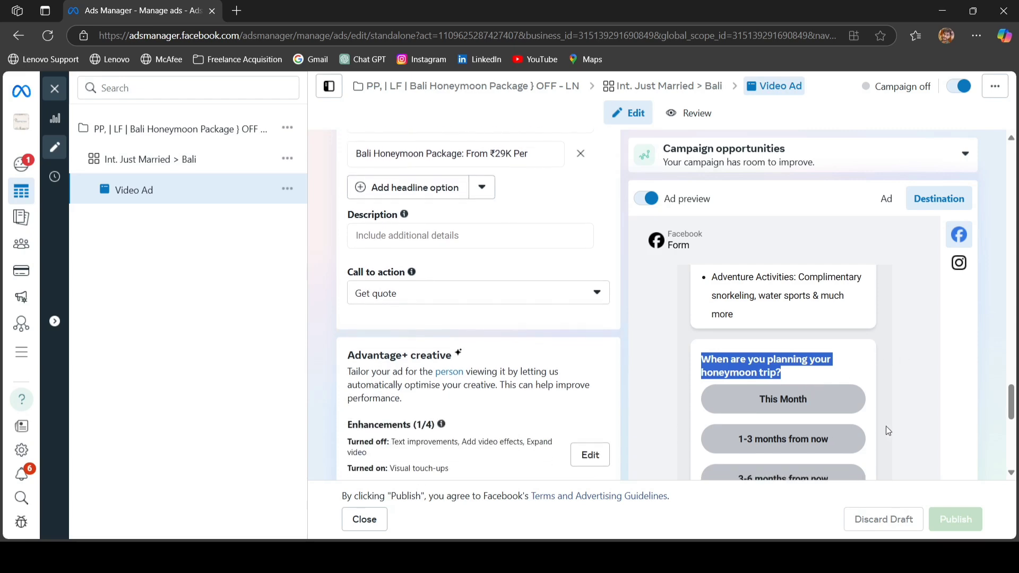
scroll(902, 363, down, 5)
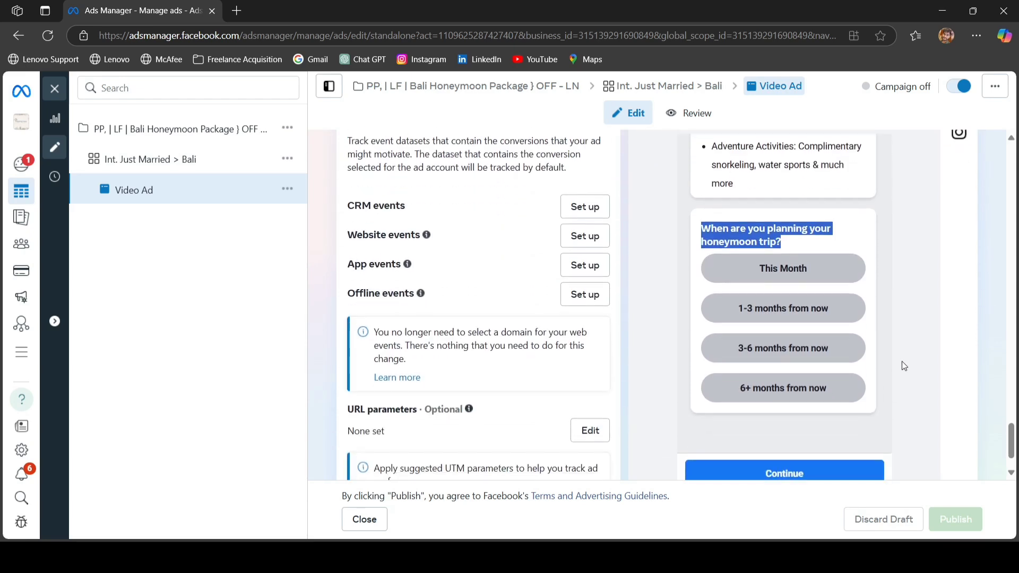
scroll(902, 363, down, 1)
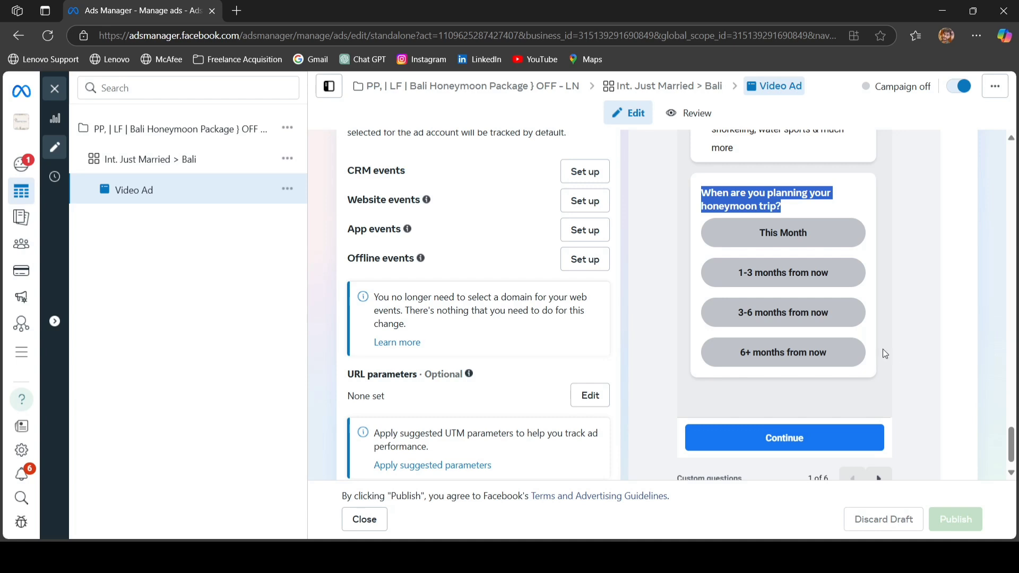
- Review the form preview's first page again, from the package introduction through the honeymoon timing question and its answers
scroll(822, 308, up, 4)
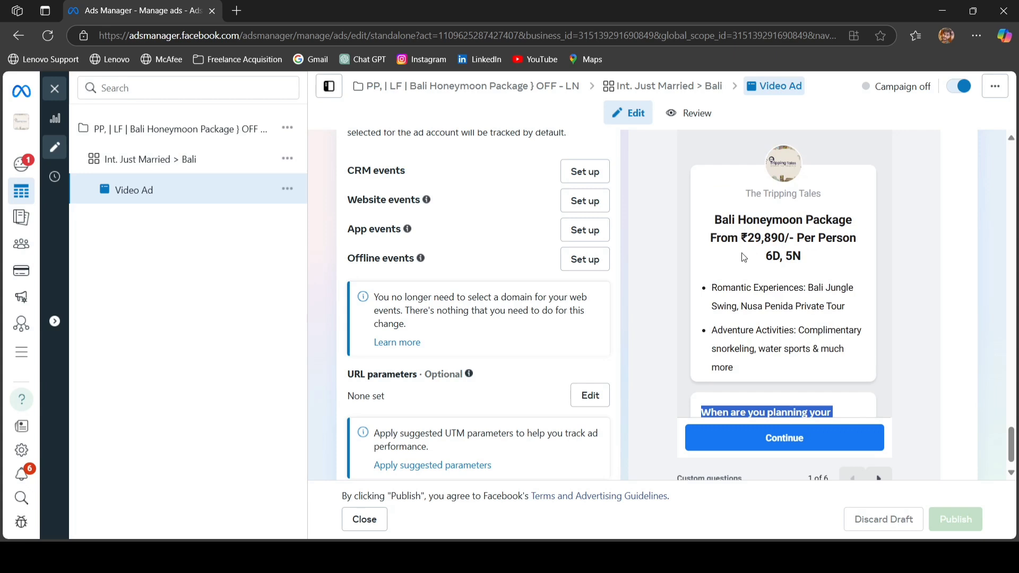
scroll(739, 314, down, 1)
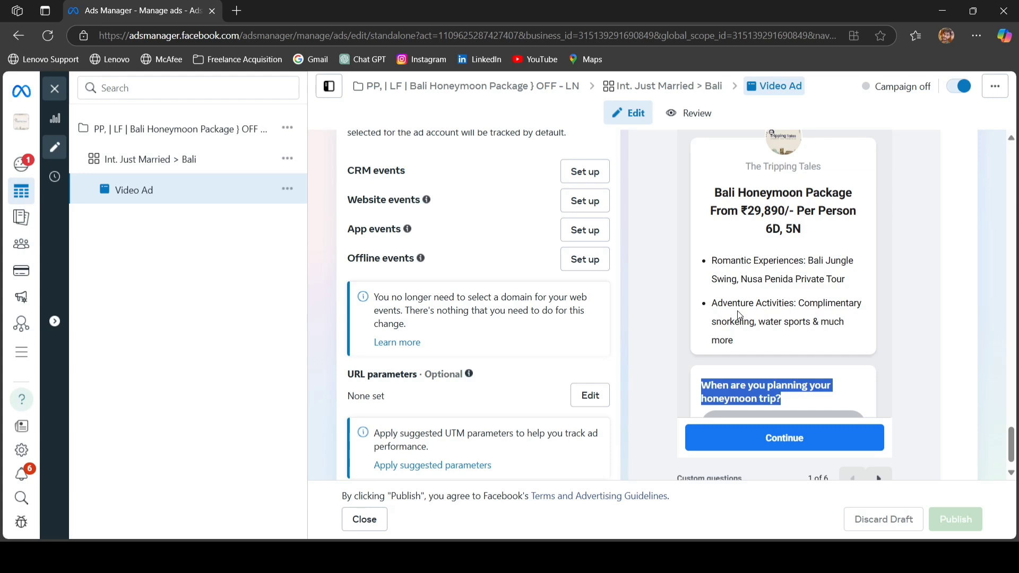
scroll(739, 315, down, 2)
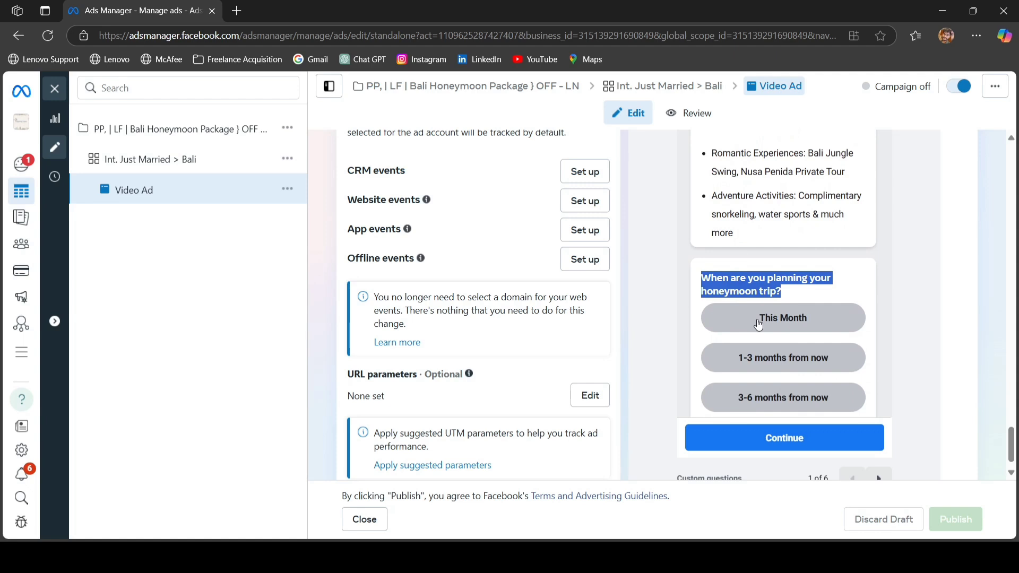
scroll(758, 325, down, 1)
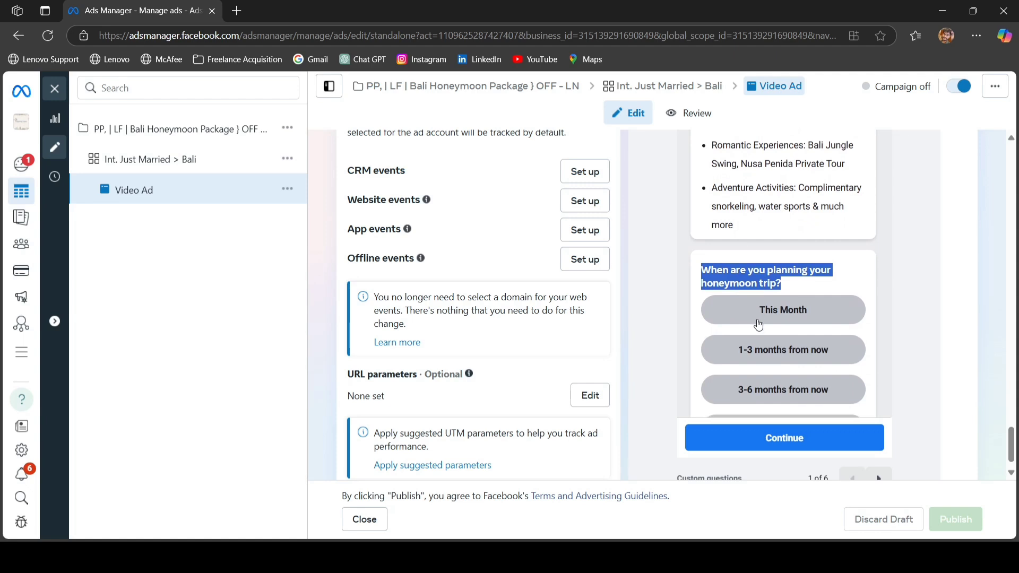
scroll(758, 325, down, 1)
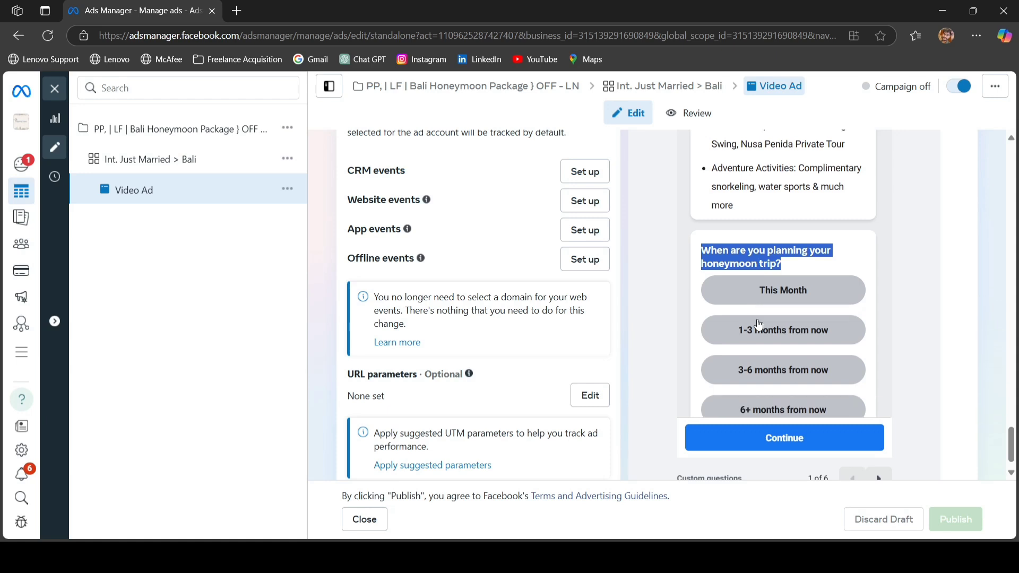
scroll(775, 405, down, 2)
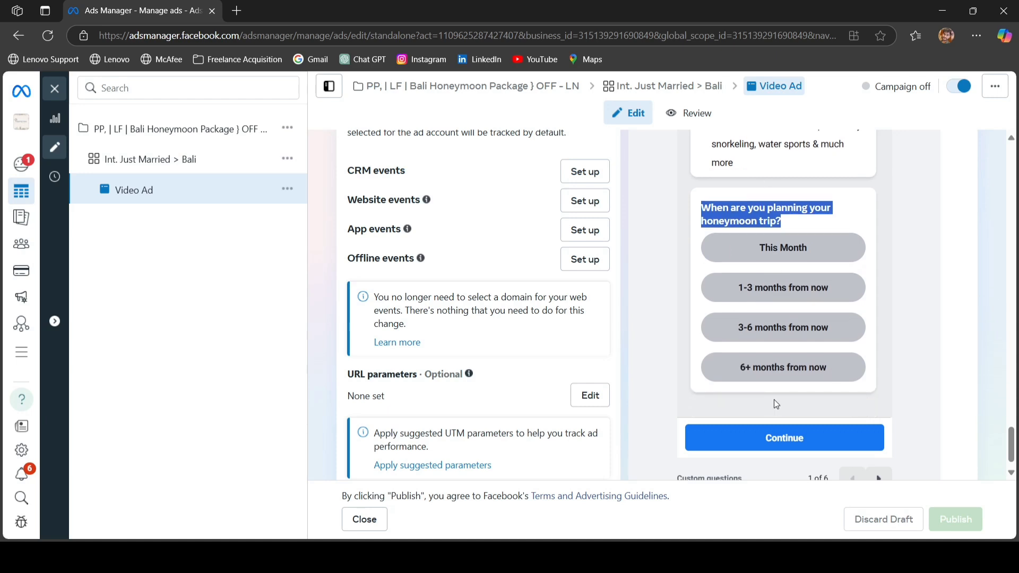
click(776, 404)
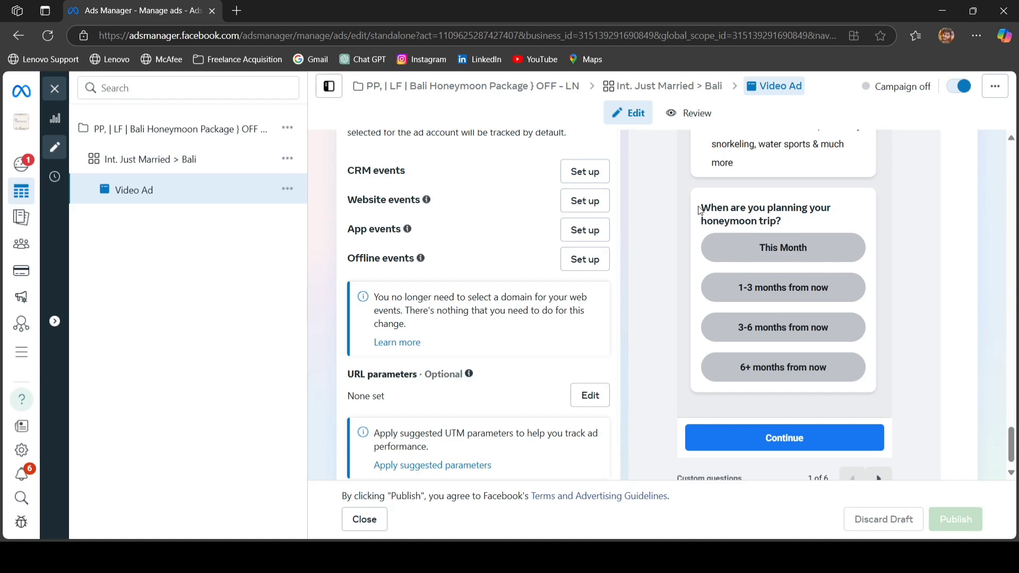
drag(698, 210, 792, 228)
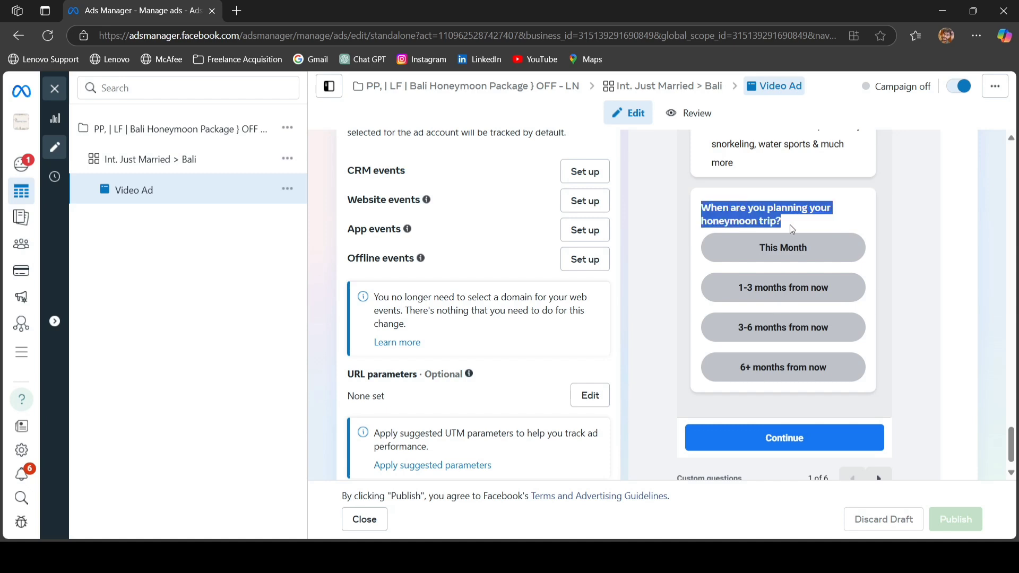
click(778, 258)
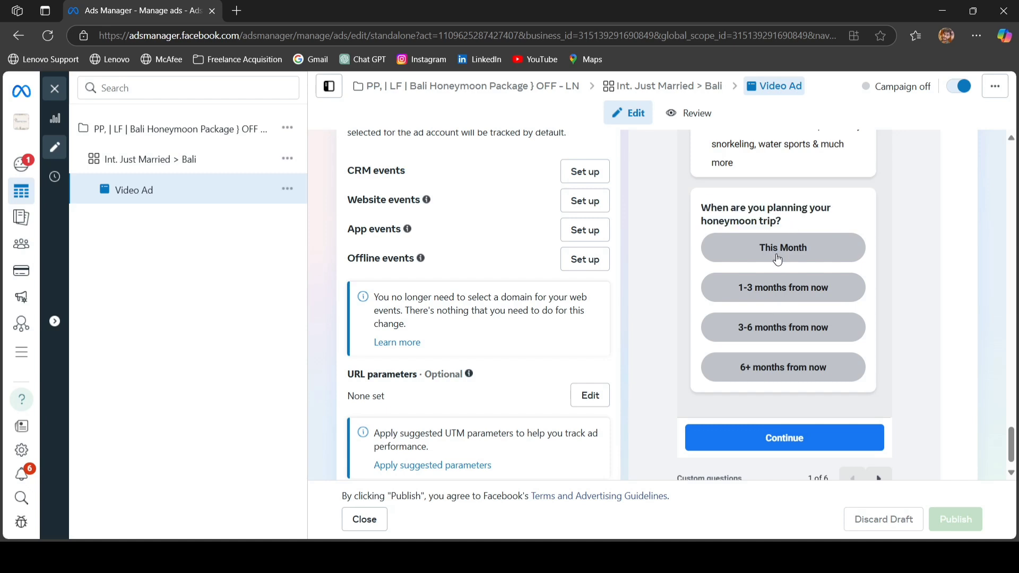
- Page through the form preview's custom questions about previous Bali visits and flight booking assistance, and read each one
click(880, 479)
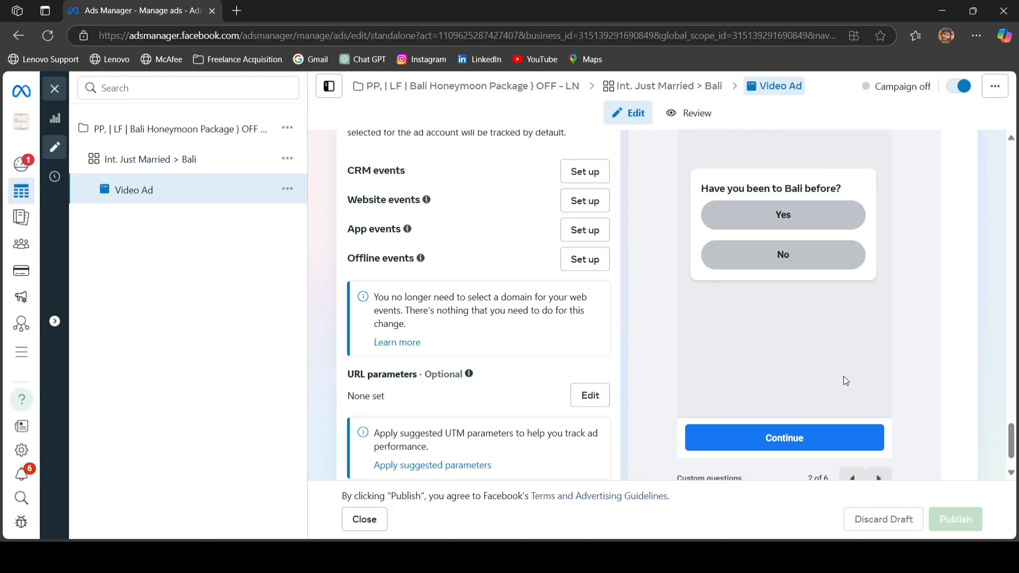
scroll(843, 378, up, 2)
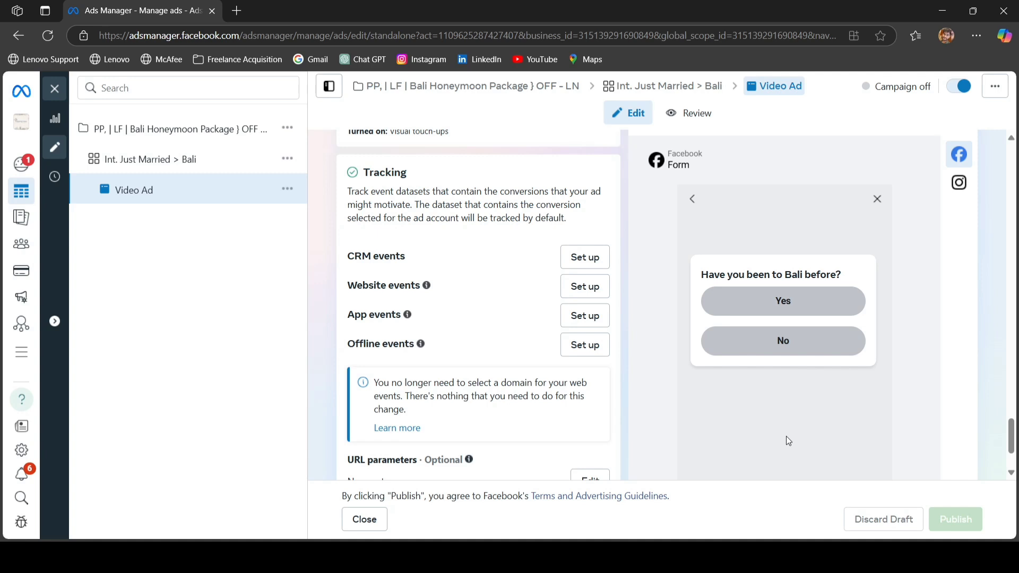
scroll(788, 441, down, 2)
click(871, 463)
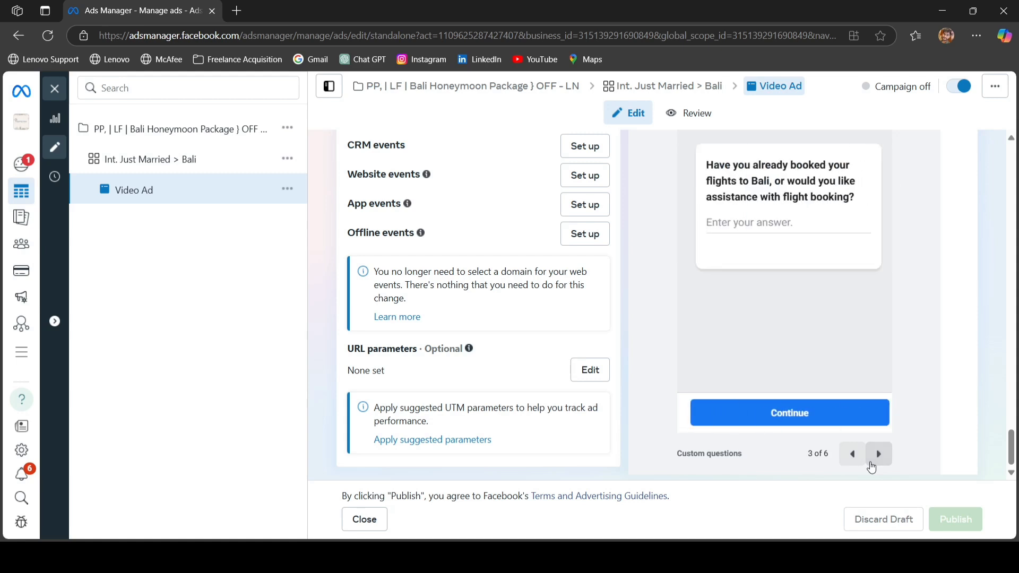
scroll(774, 349, up, 2)
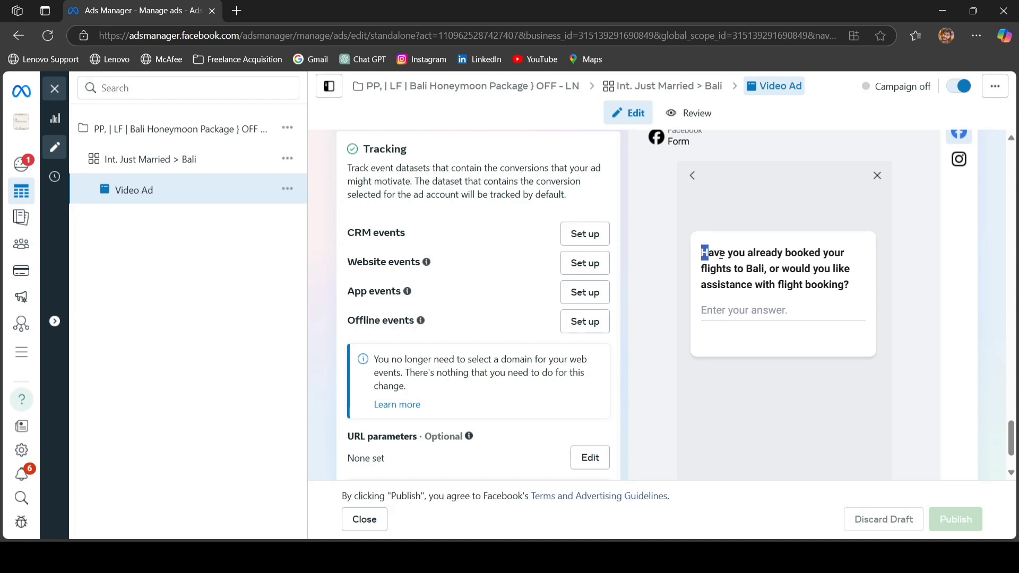
drag(701, 248, 845, 285)
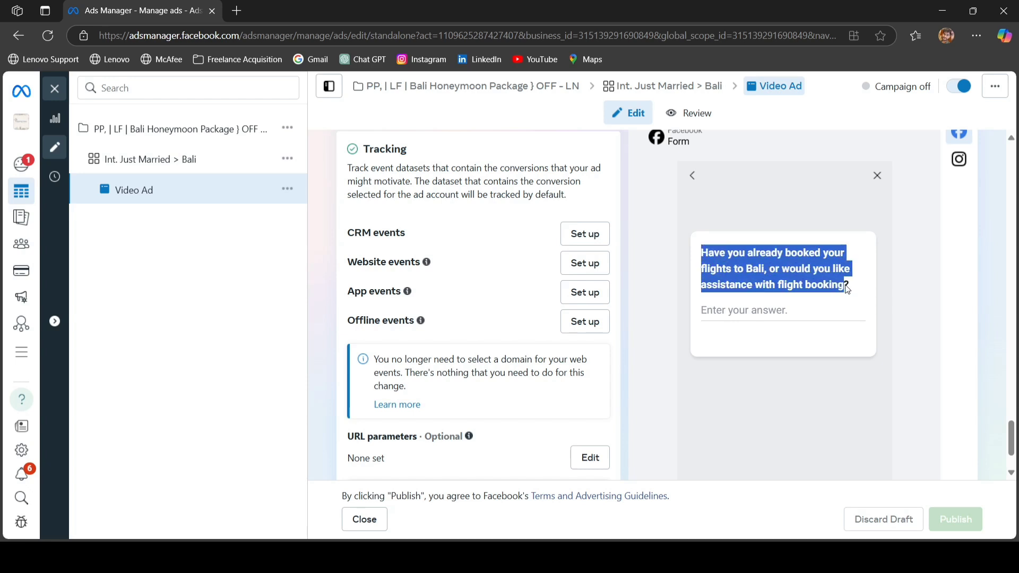
click(764, 316)
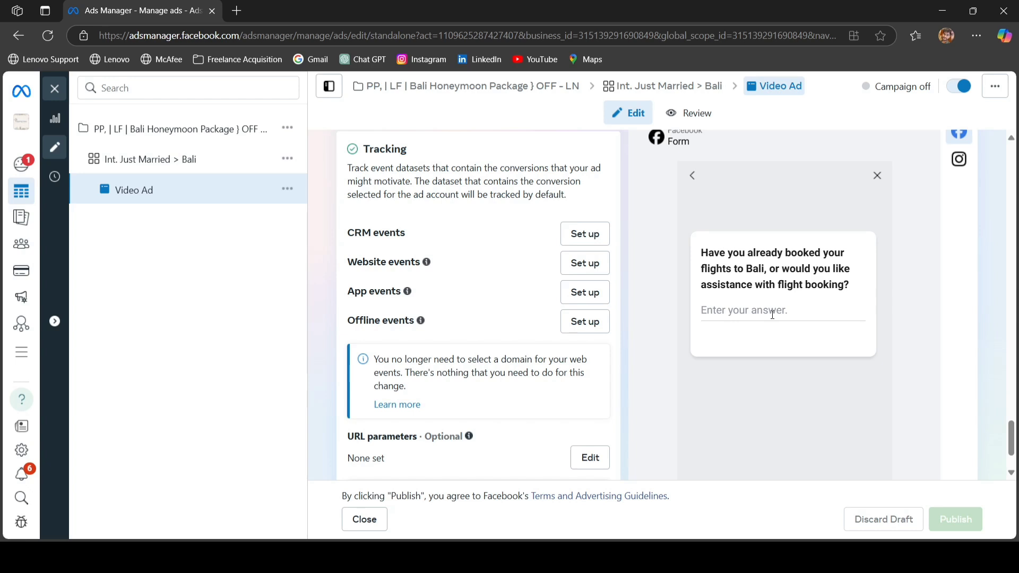
- Advance the form preview from the flight booking question to the contact information page
scroll(772, 314, down, 1)
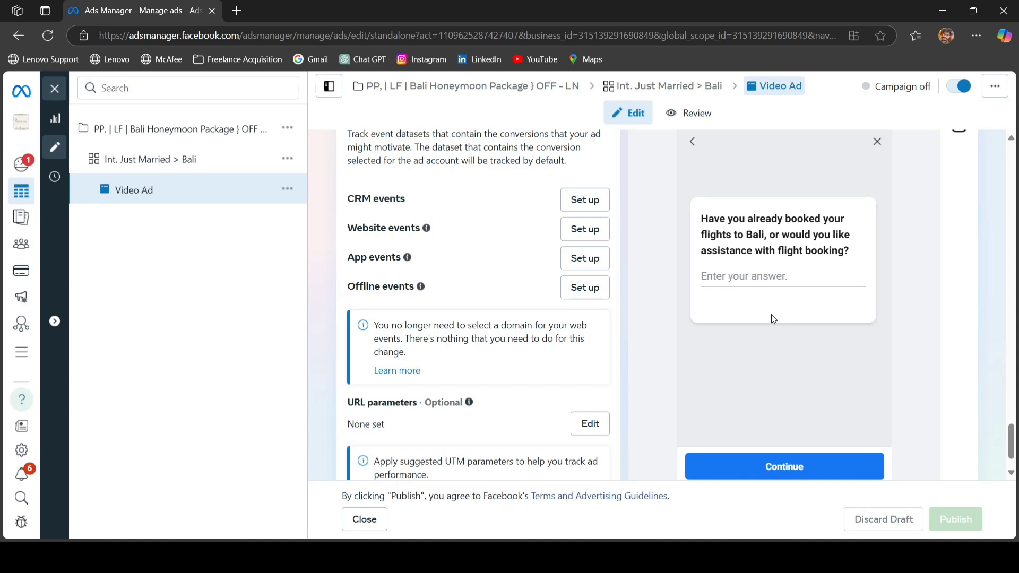
scroll(772, 314, down, 1)
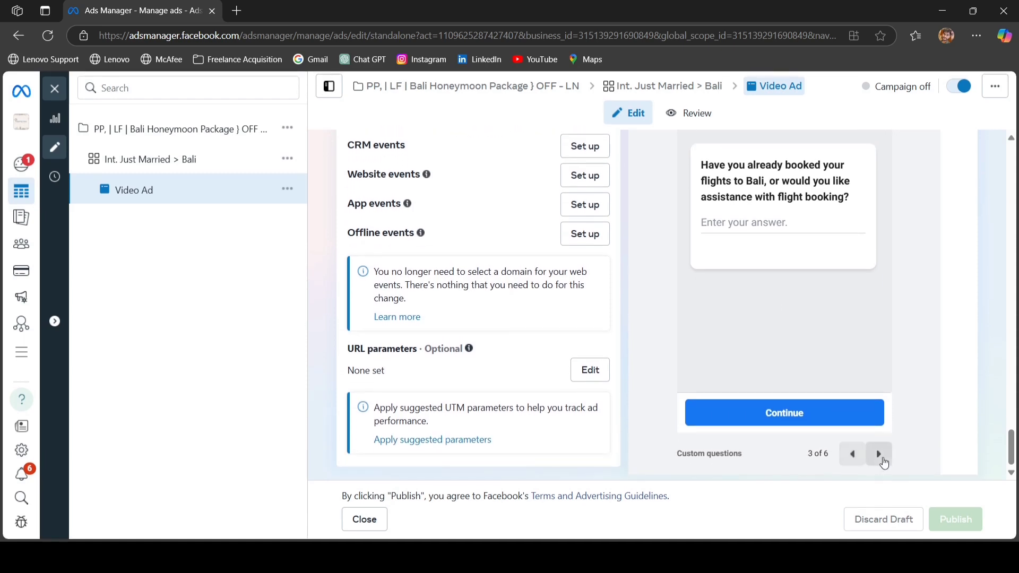
click(881, 458)
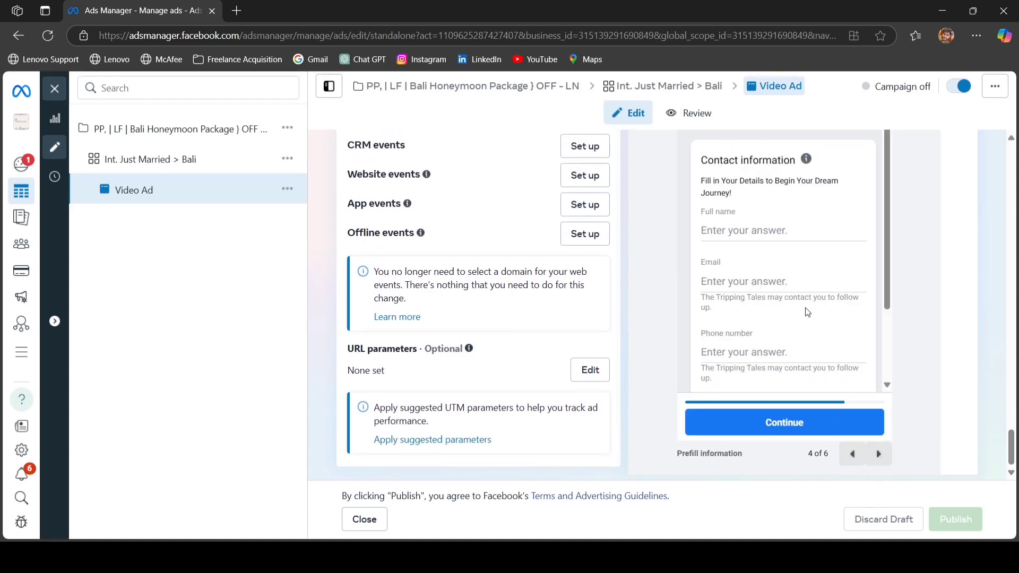
- Examine the contact information page of the form preview, from the full name, email and phone number fields through the city field
scroll(807, 312, up, 1)
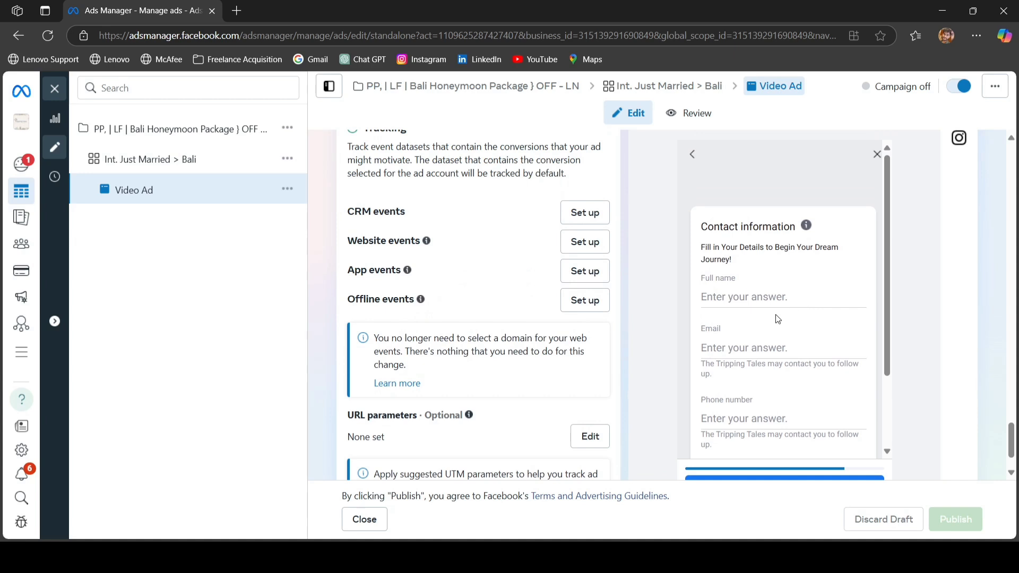
scroll(775, 314, down, 1)
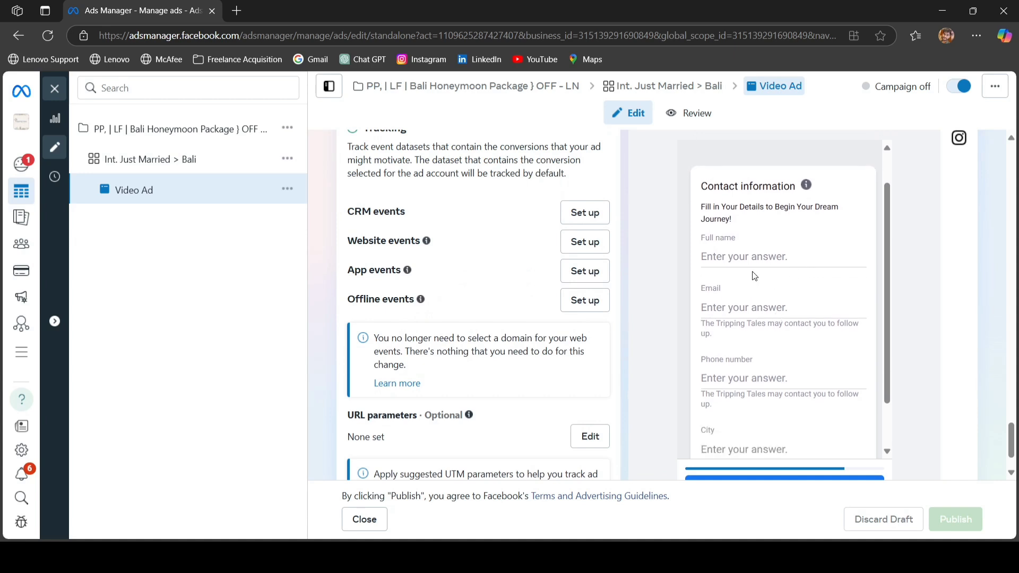
scroll(754, 275, down, 1)
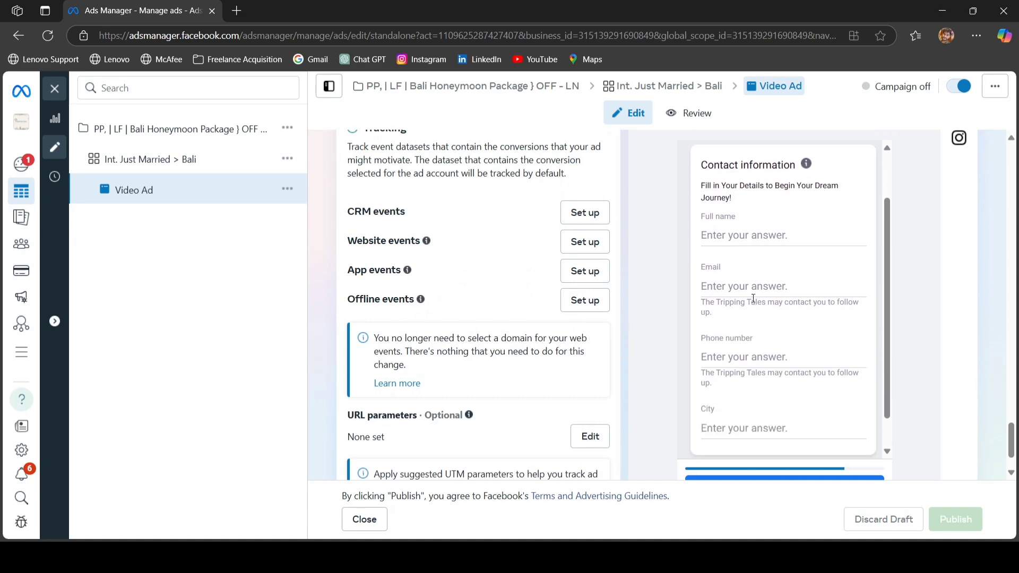
double_click(707, 411)
scroll(707, 413, down, 1)
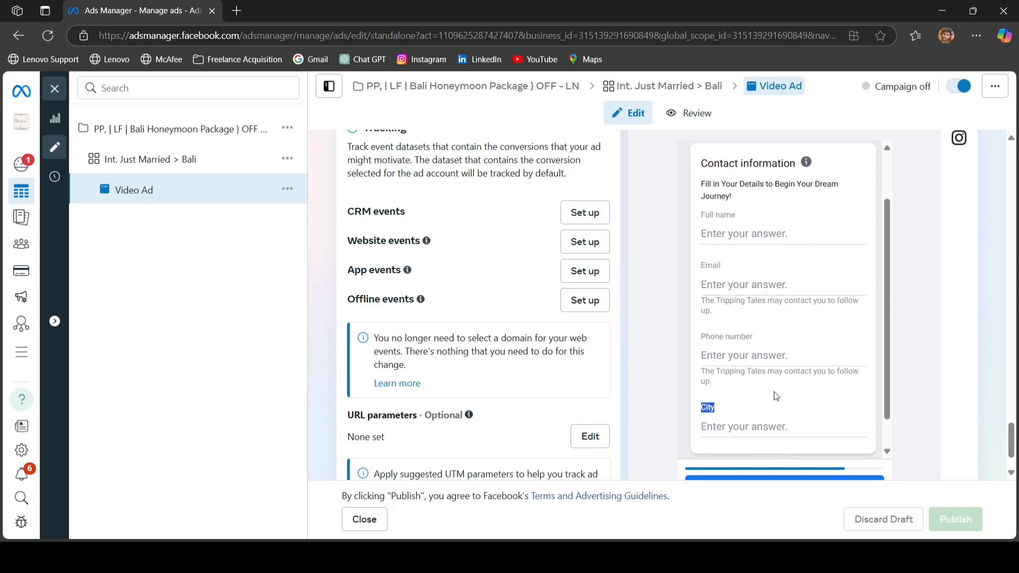
scroll(776, 396, down, 1)
scroll(781, 426, down, 1)
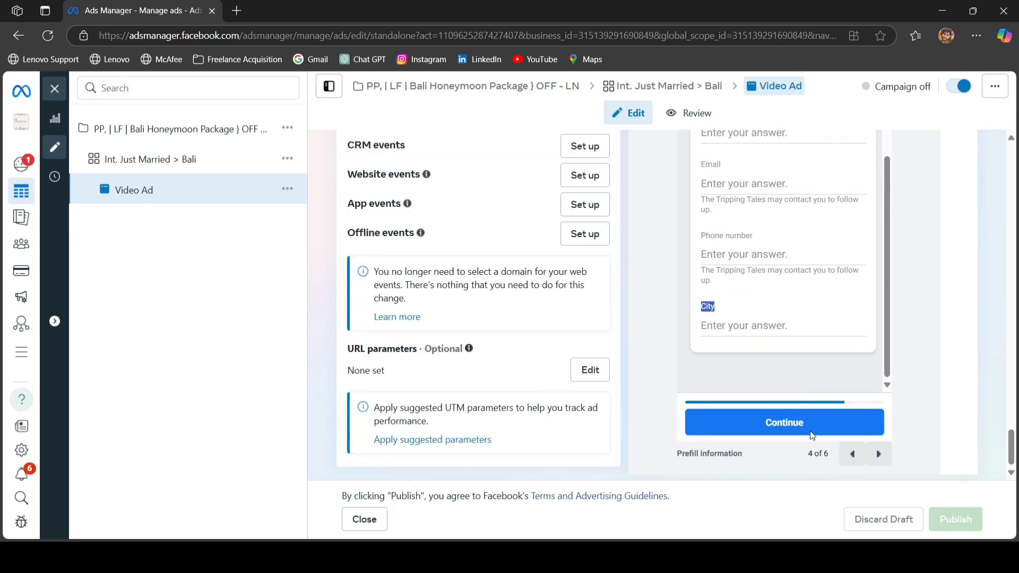
- Advance the form preview to the privacy review page and read its personal information summary and privacy policy section
click(878, 454)
scroll(800, 308, up, 1)
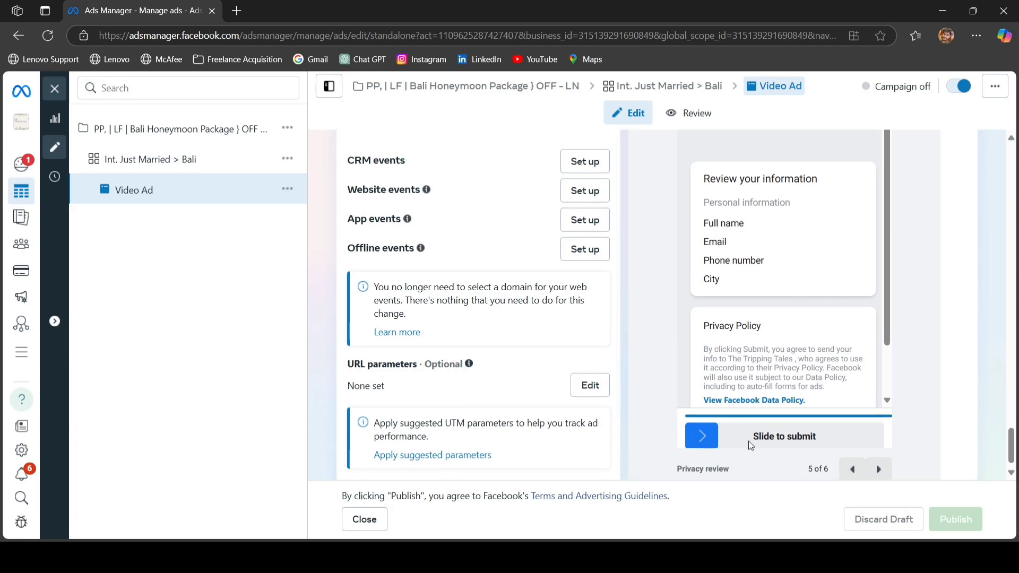
scroll(743, 430, down, 1)
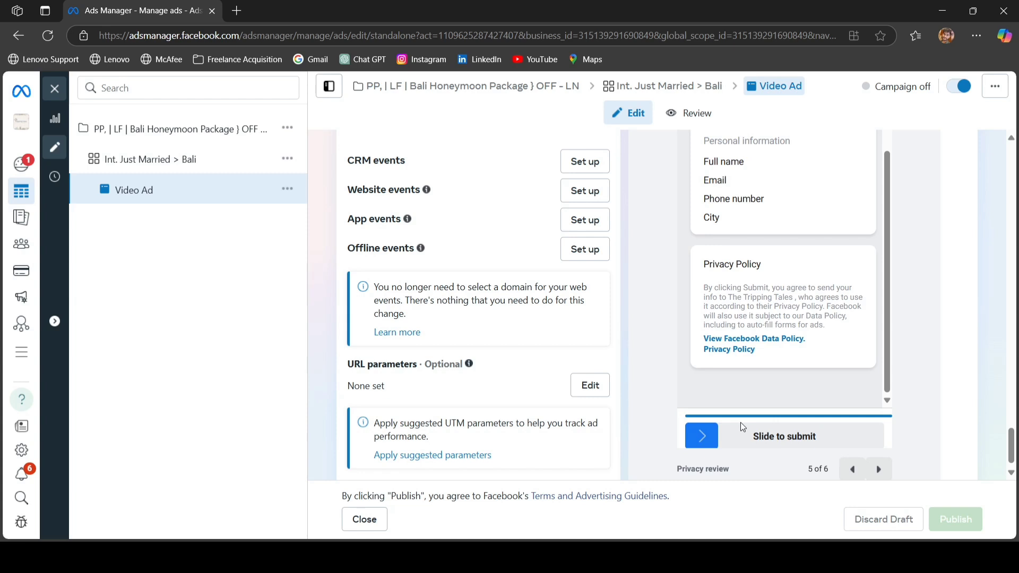
- Advance the form preview to the message for leads and examine its thank-you text and "Call Now to Book!" call to action
click(878, 469)
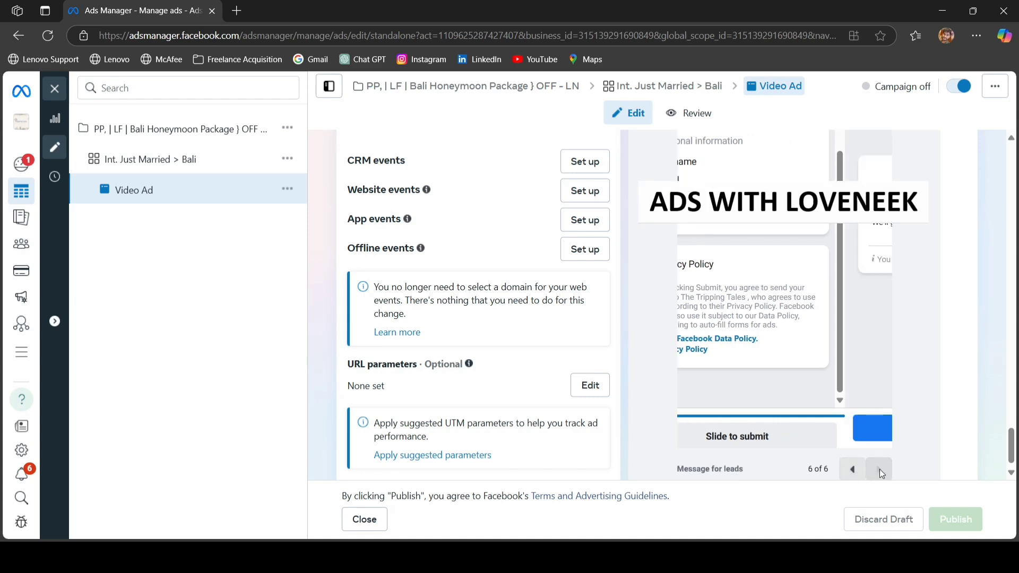
scroll(796, 335, up, 1)
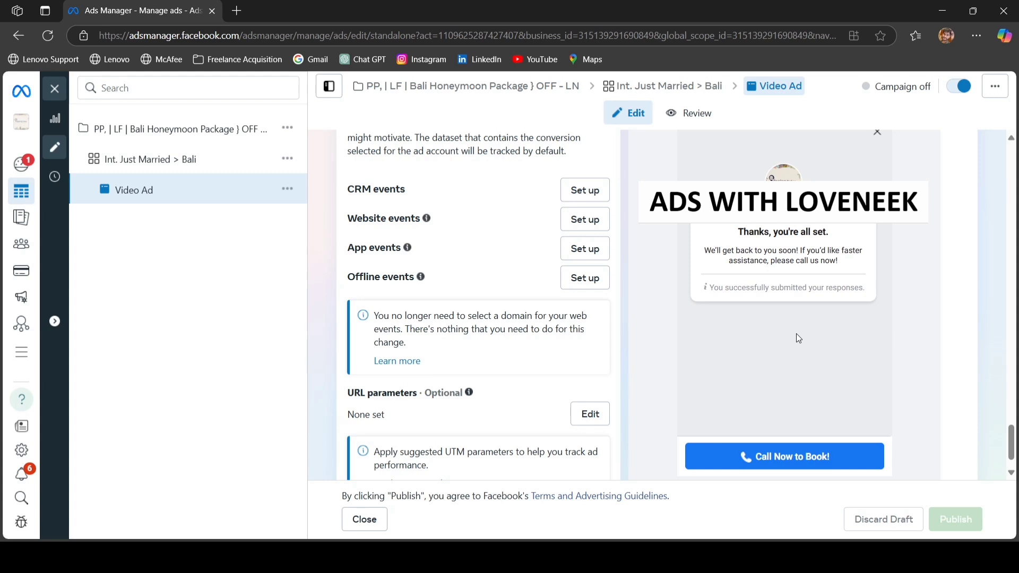
scroll(799, 338, down, 1)
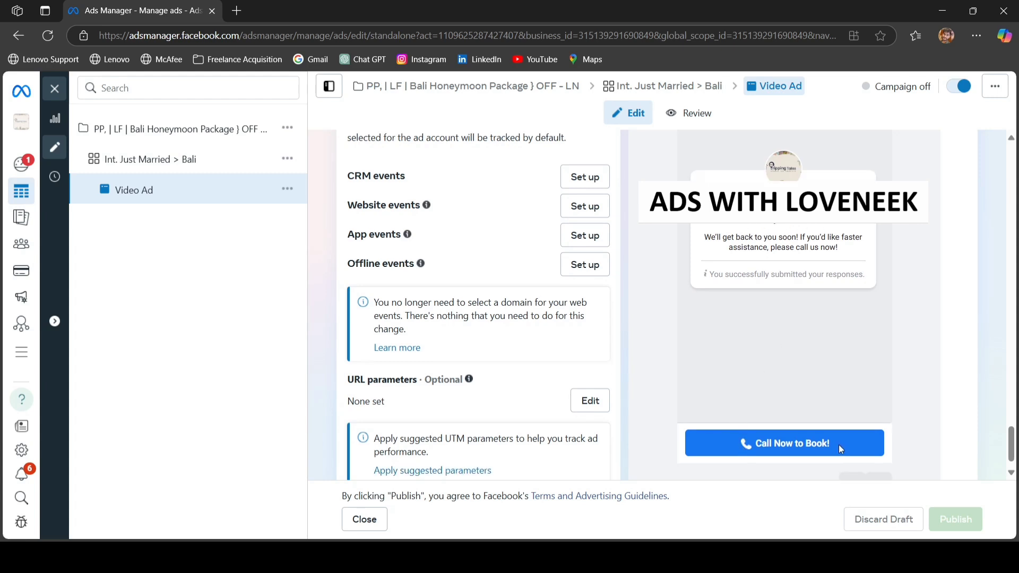
drag(839, 445, 782, 442)
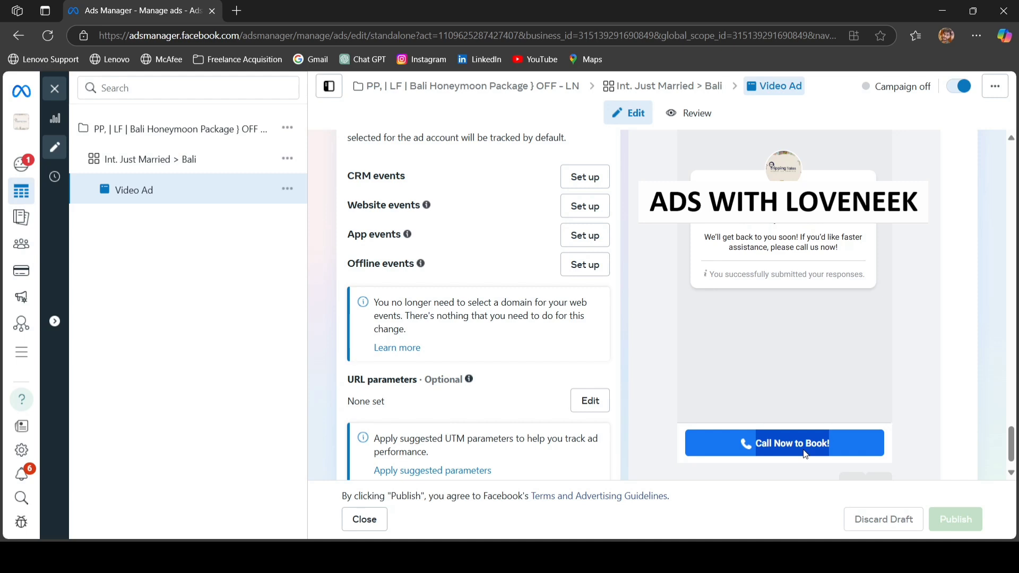
click(925, 389)
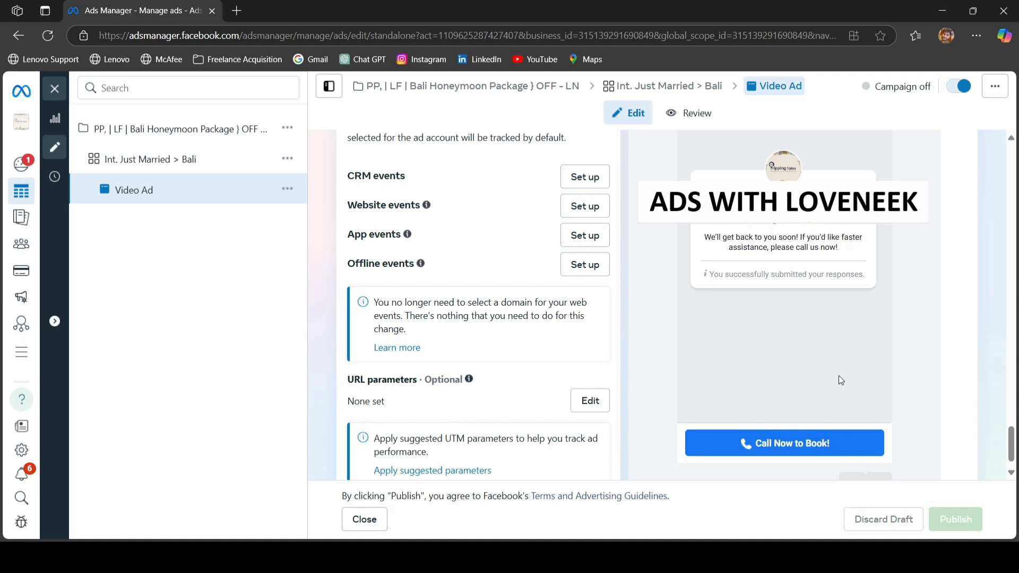